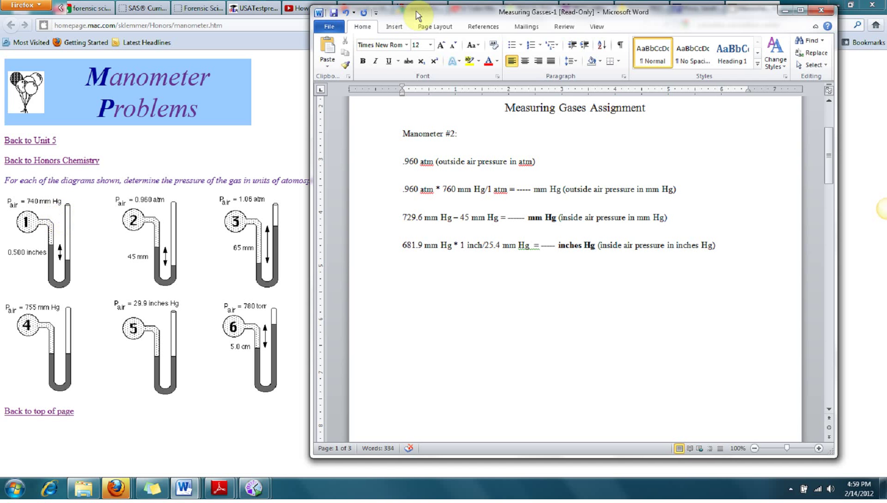
Drag the Word assignment window lower to uncover Firefox's tab strip and search box.
drag(414, 11, 410, 205)
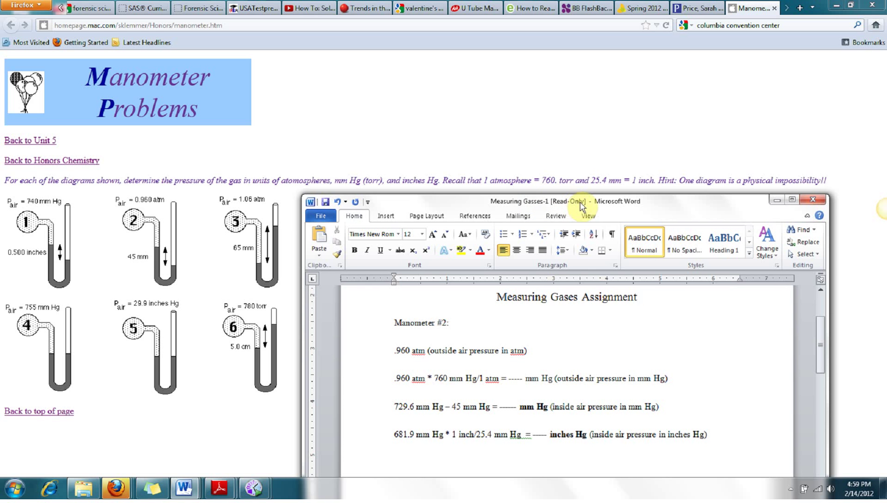
Put a narrowed Firefox on the left and Word on the right, highlighting the .960 atm line.
drag(580, 205, 638, 42)
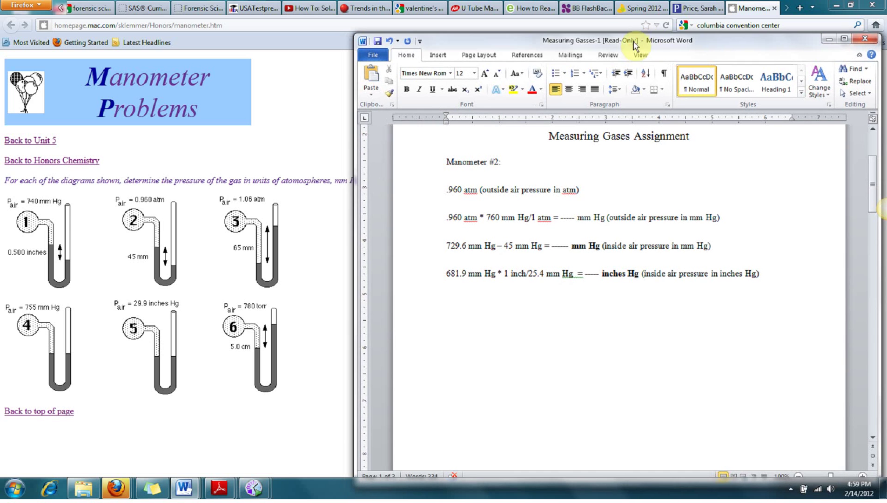
click(851, 7)
click(620, 174)
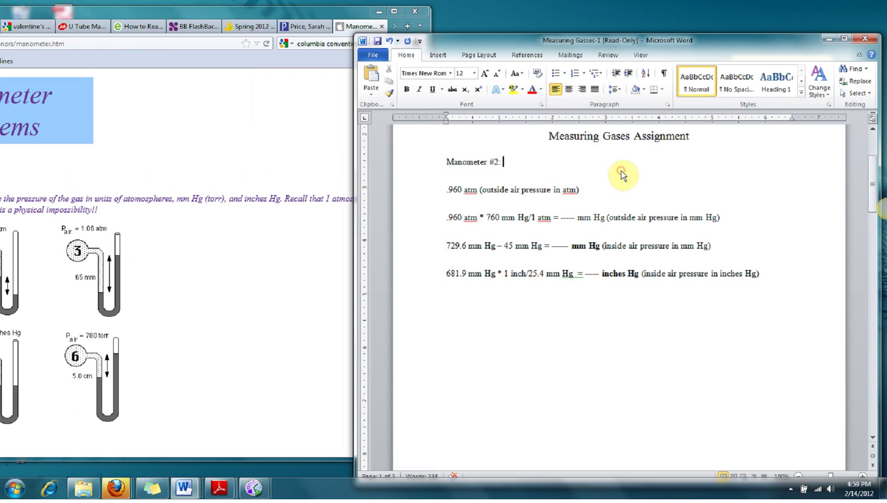
drag(192, 9, 370, 18)
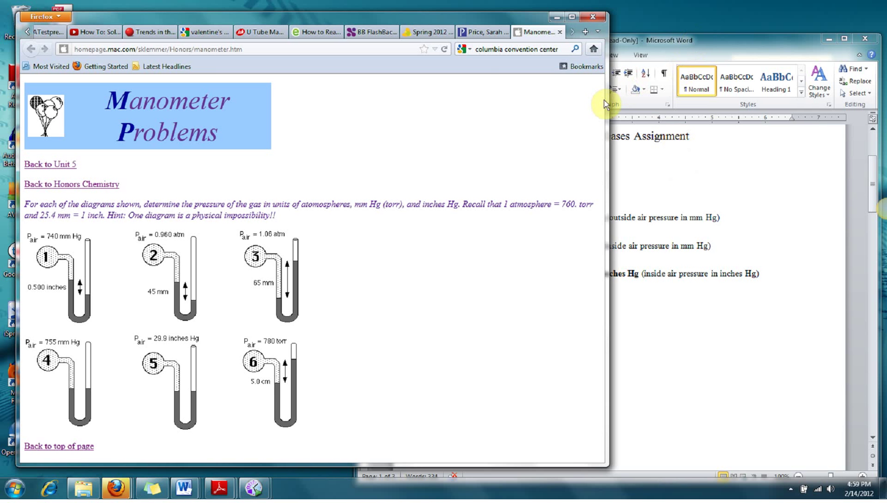
drag(605, 100, 418, 168)
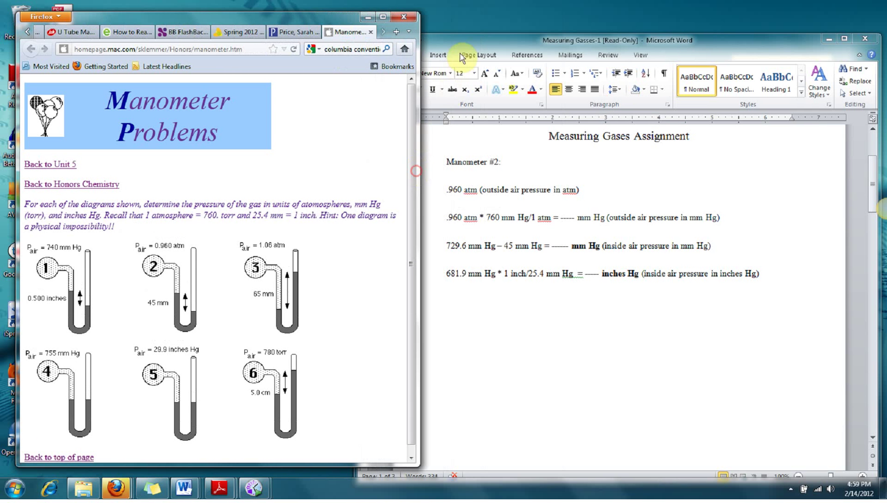
drag(461, 37, 530, 14)
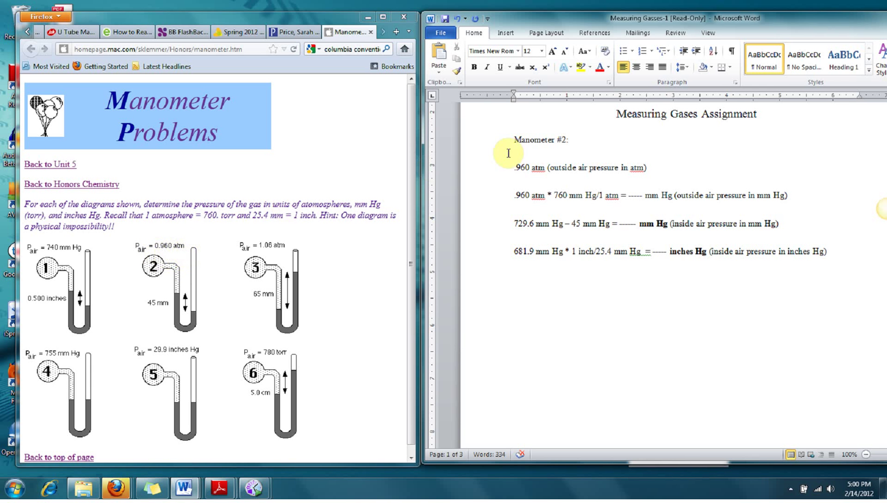
drag(512, 168, 655, 168)
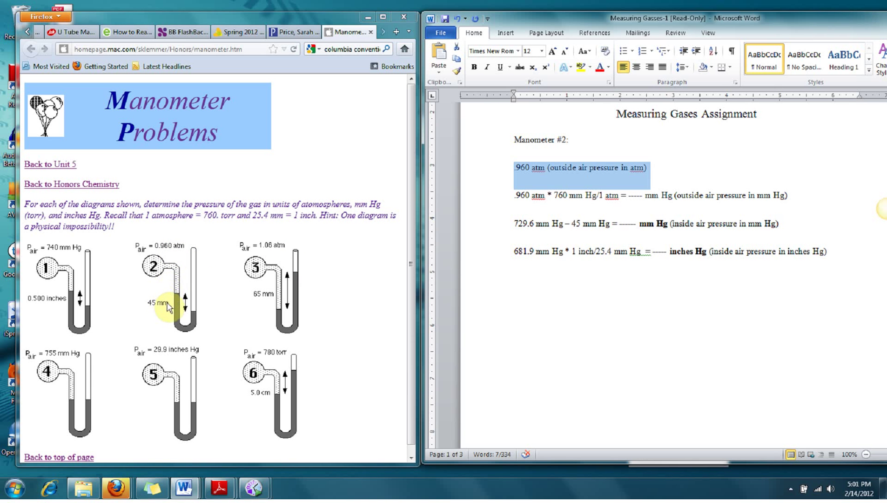
Highlight the 760 mm Hg/1 atm factor and compute .960 × 760 = 729.6 in Calculator.
click(548, 181)
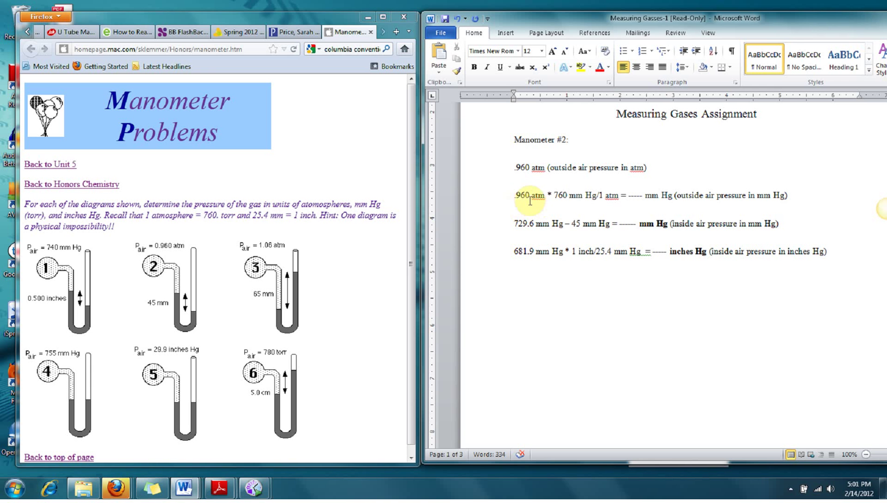
drag(553, 195, 608, 209)
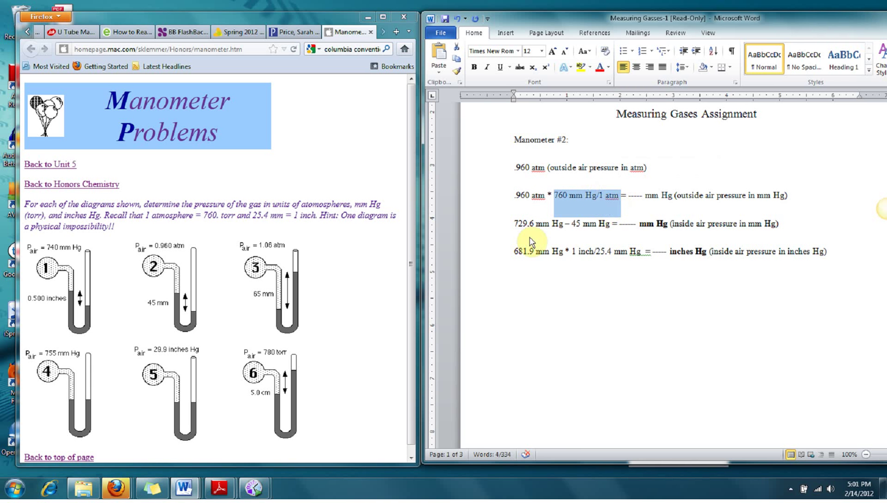
click(15, 488)
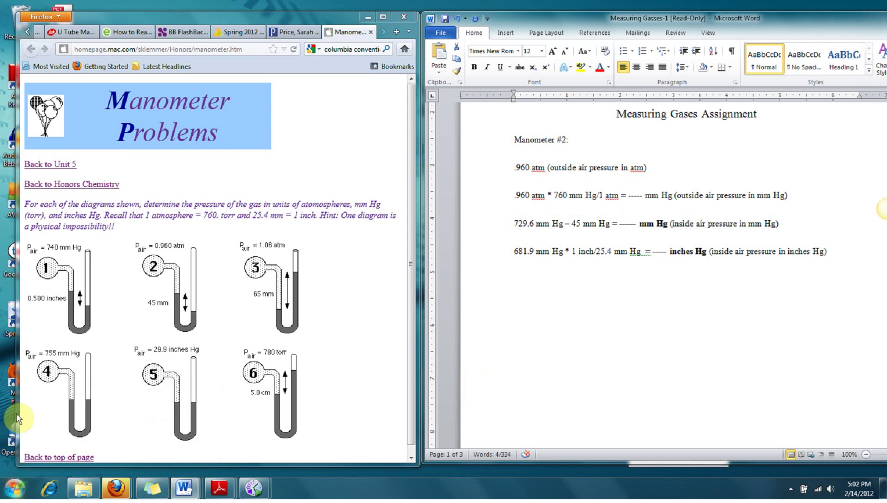
click(28, 285)
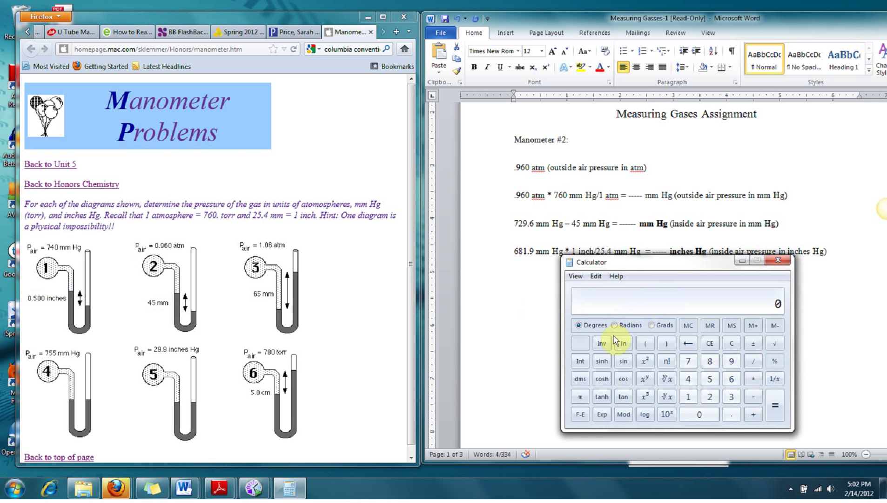
text(.960 atm * 760)
key(Return)
Replace the dashes after 'atm =' in Word with 729.6.
click(630, 197)
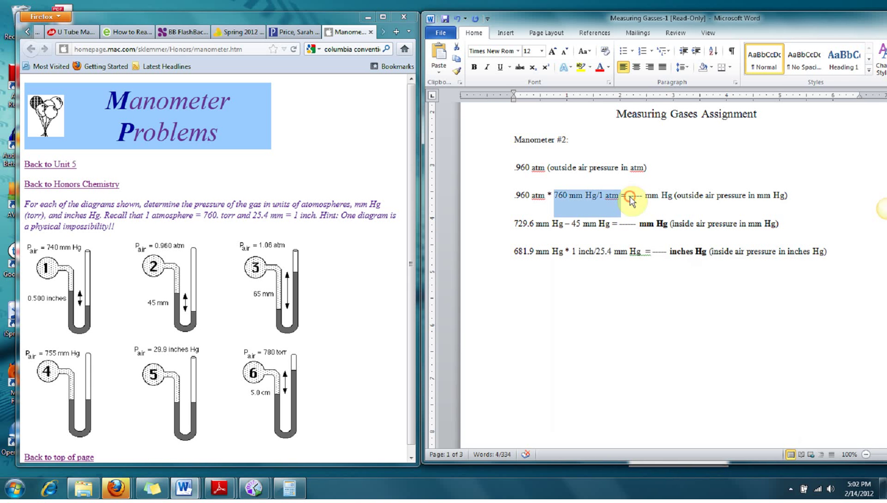
click(630, 196)
double_click(636, 195)
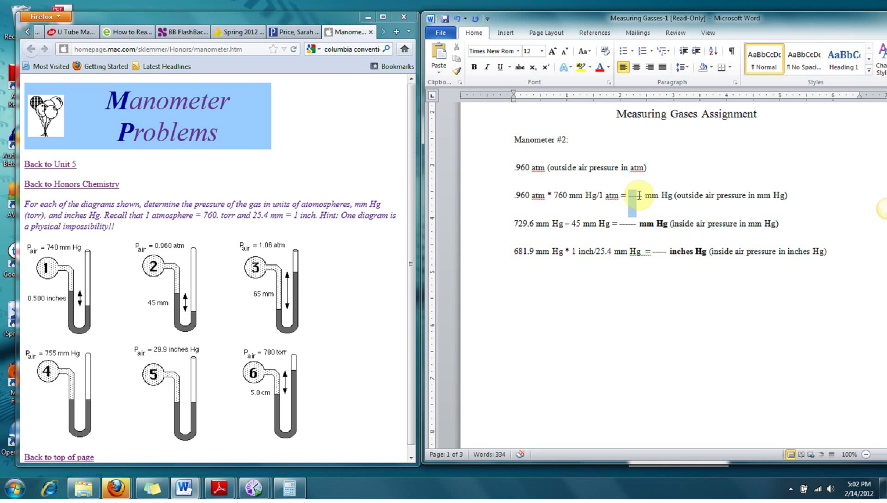
text(729.6)
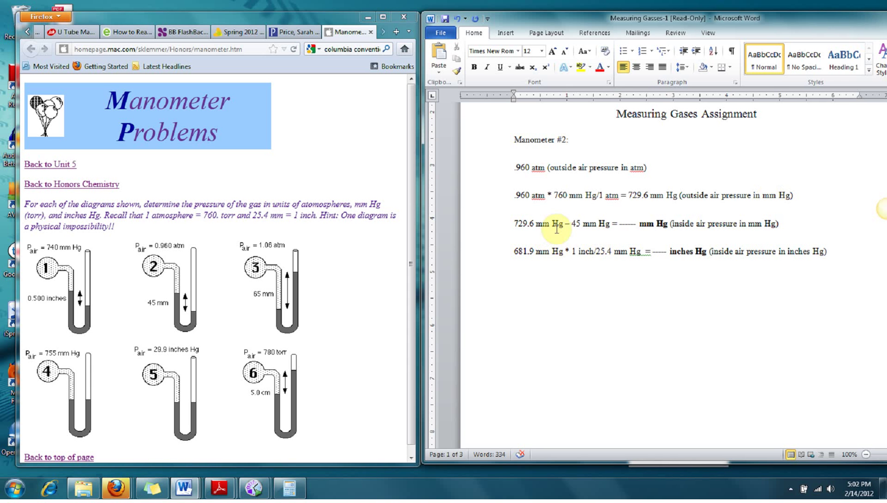
Highlight '729.6 mm Hg – 45 mm Hg' and compute 729.6 − 45 in Calculator.
drag(516, 223, 609, 225)
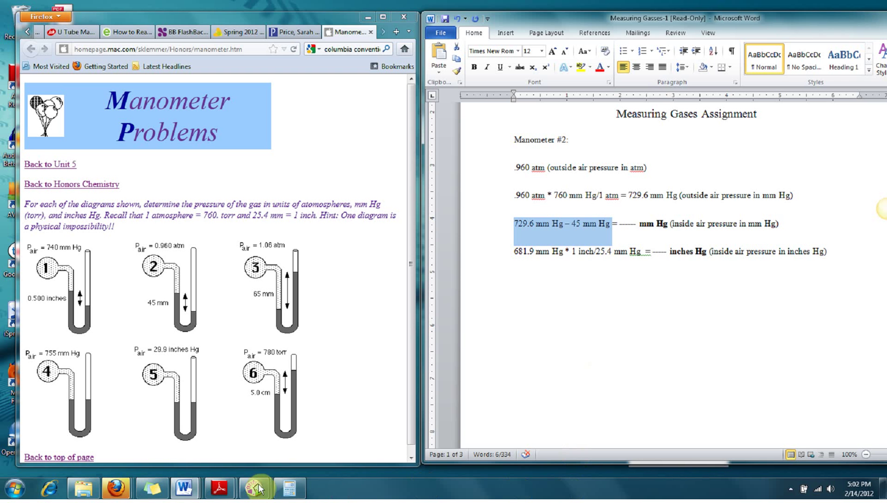
click(285, 489)
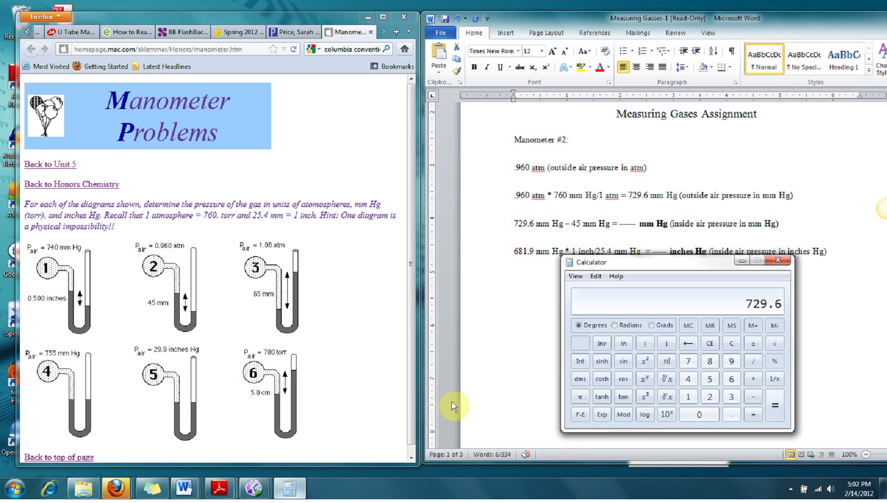
text(-45)
key(Return)
Type 684 over the dash placeholder after the equals sign on the third line.
click(620, 225)
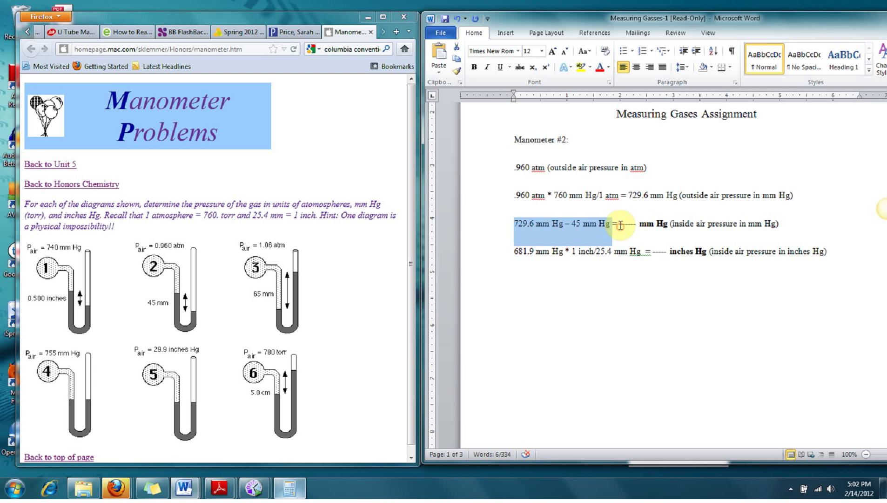
drag(621, 224, 634, 225)
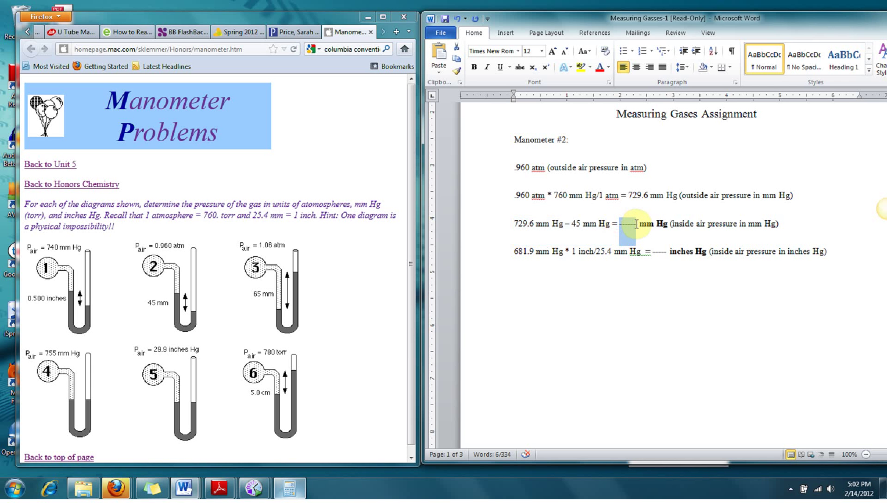
text(684)
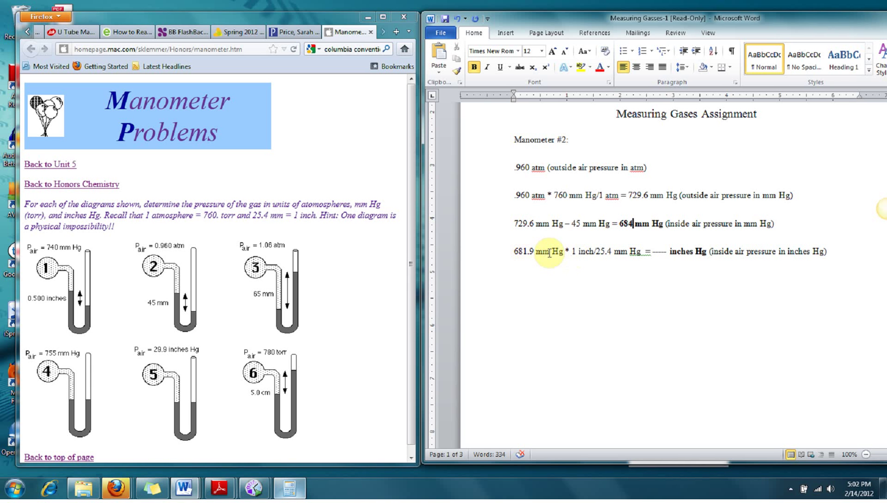
Replace 681.9 in the inches Hg line with 684.
drag(571, 252, 621, 252)
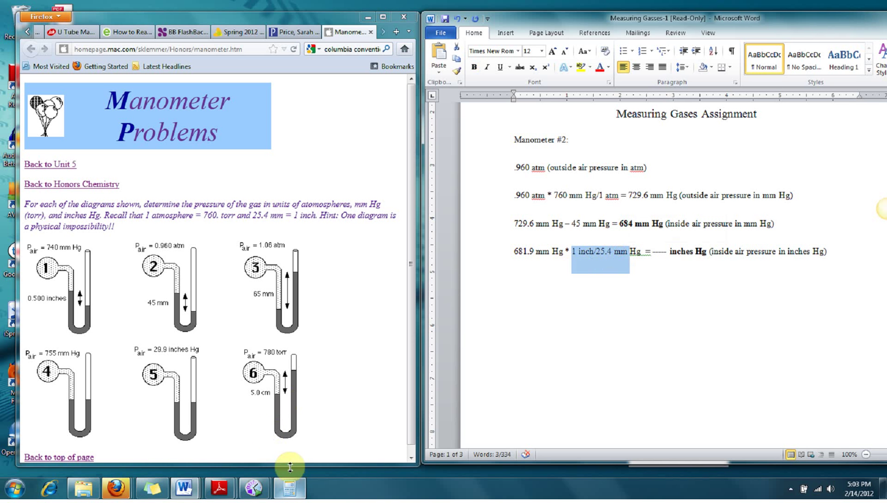
click(290, 488)
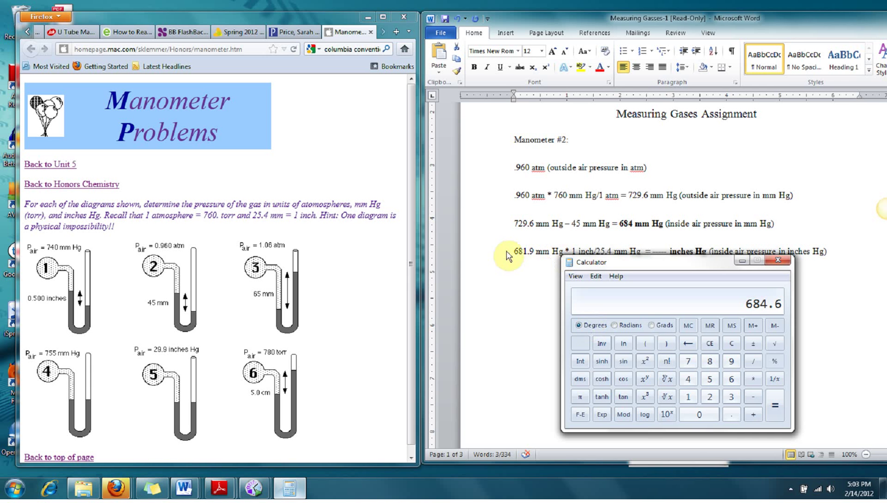
click(526, 254)
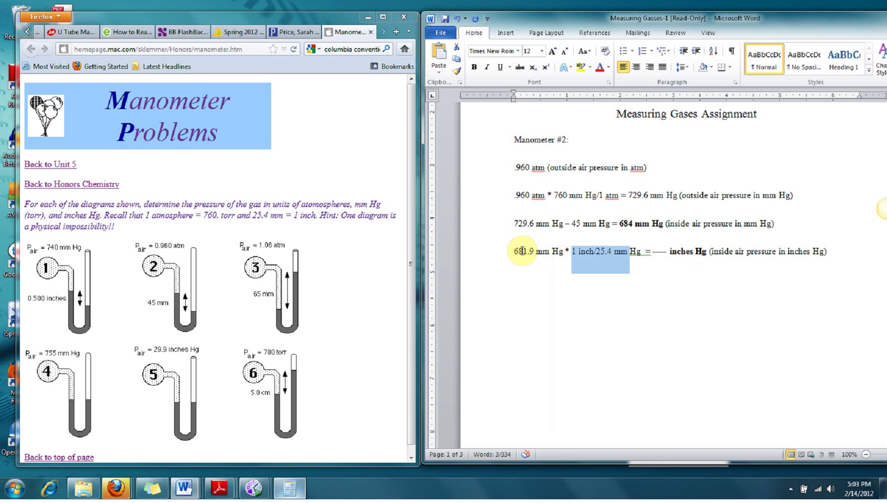
click(525, 252)
double_click(525, 252)
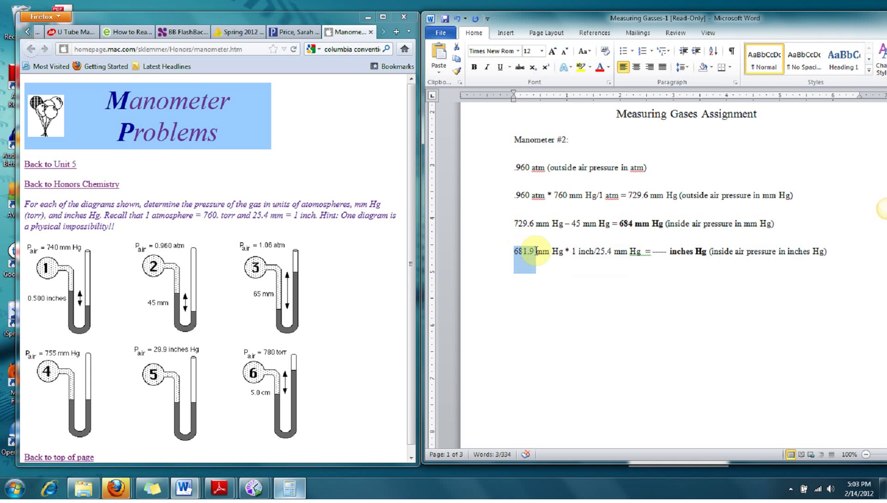
text(684)
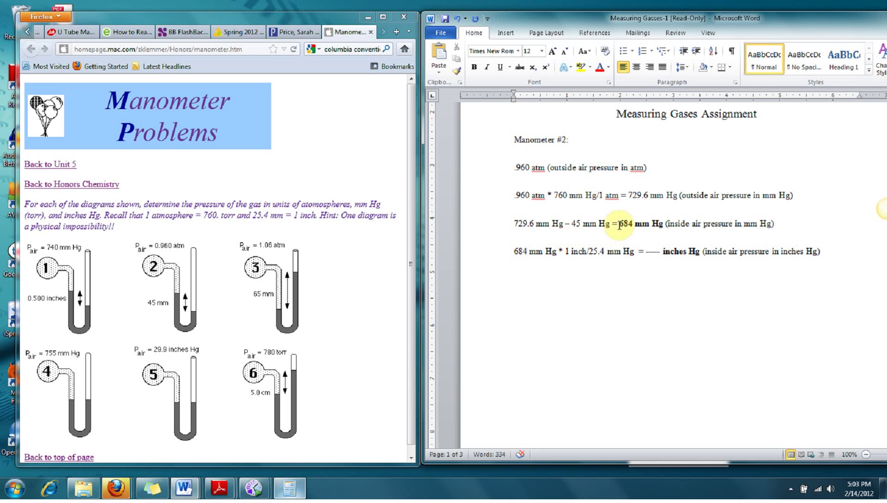
Recompute .96 × 760 − 45 in Calculator, getting 684.6.
click(288, 485)
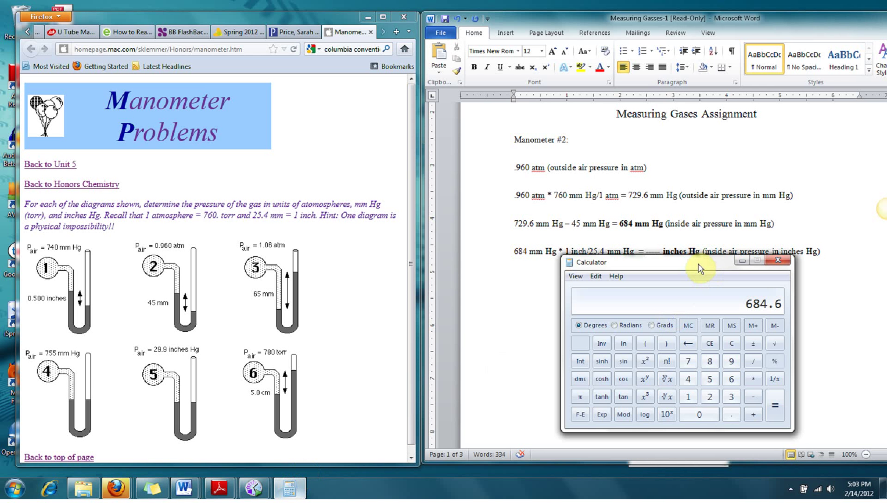
drag(697, 263, 699, 268)
click(707, 347)
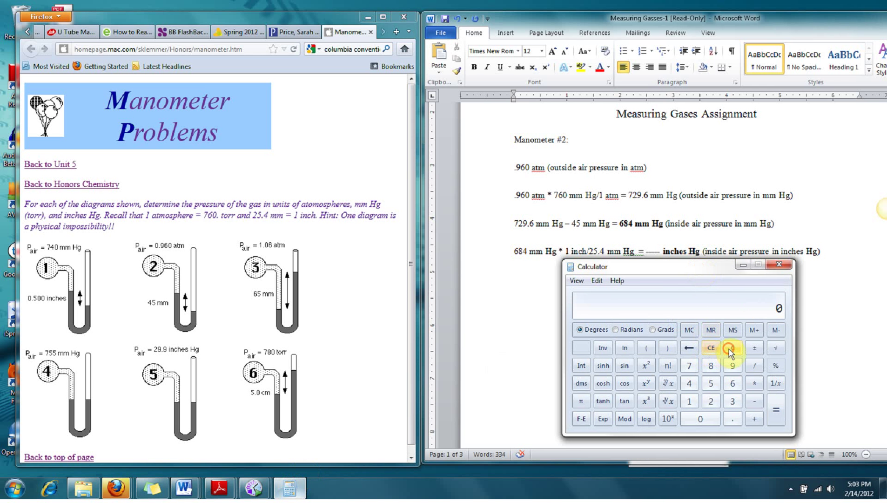
text(.96)
key(asterisk)
text(760)
key(Return)
key(minus)
text(45)
key(Return)
Add a decimal point after the bold 684 and change the last line's 684 to 684.6.
click(633, 224)
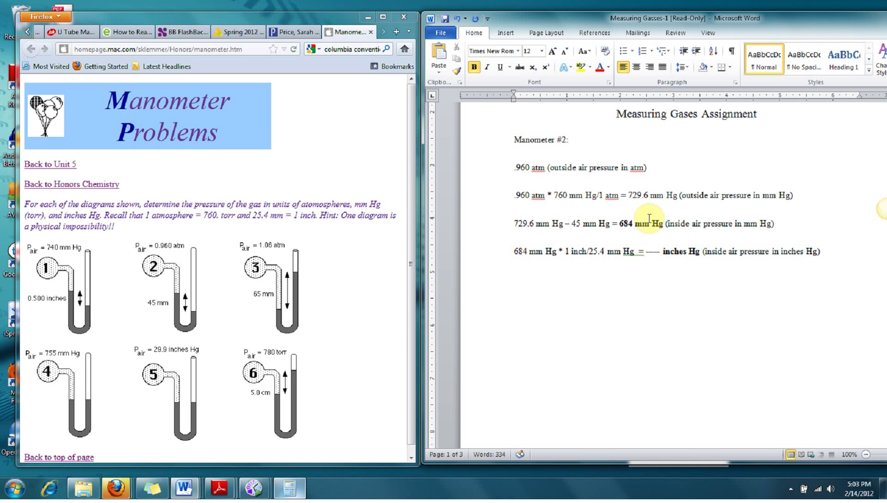
text(.)
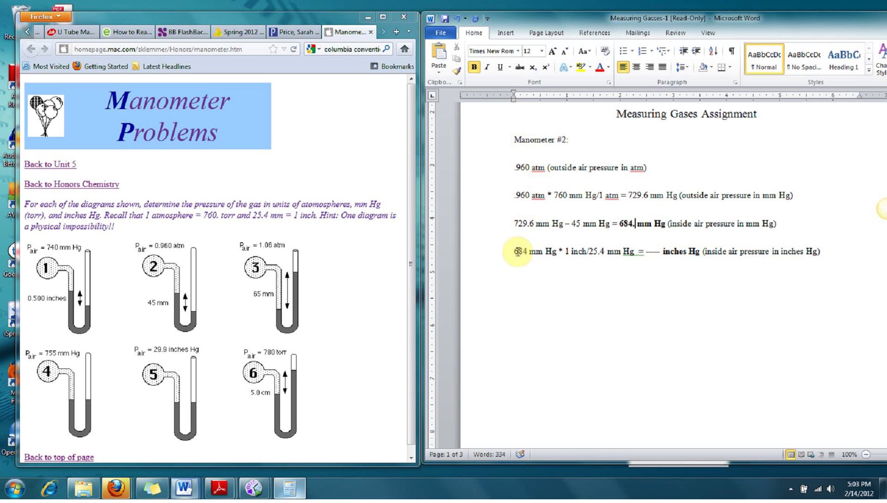
click(527, 251)
text(.6)
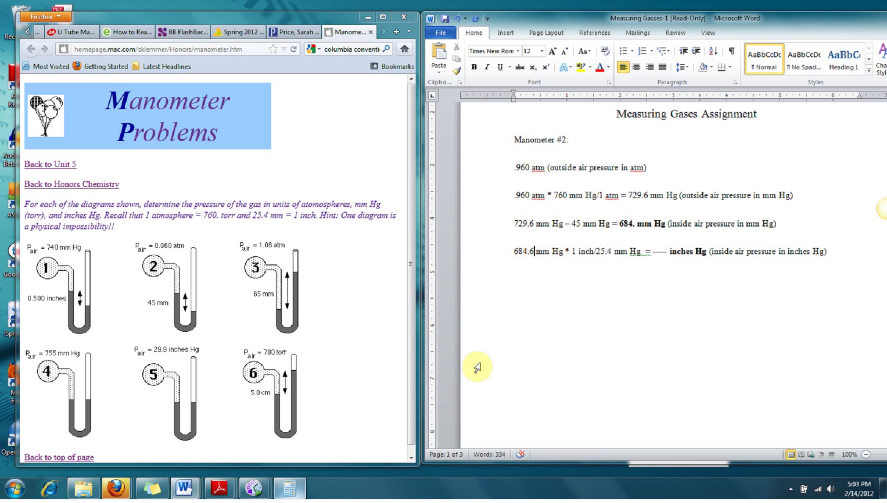
Divide 684.6 by 25.4 and enter a bold 26.95 after 'Hg ='.
click(293, 489)
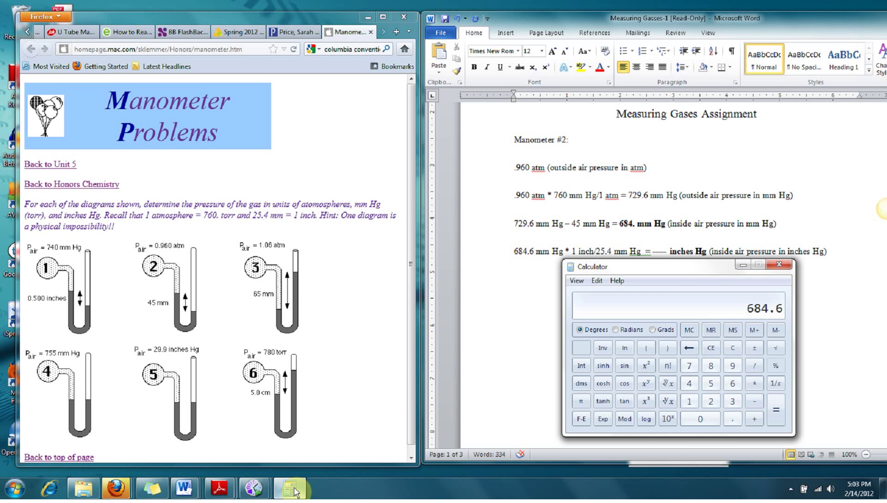
text(/25.4)
key(Return)
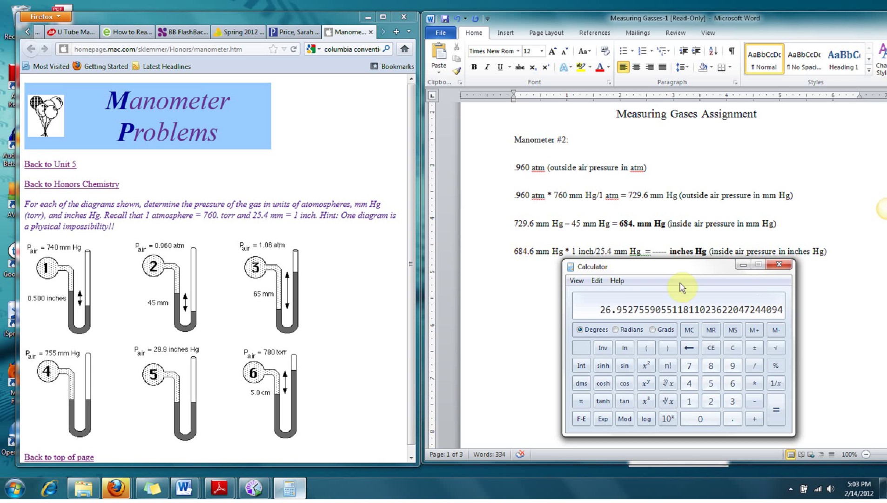
click(657, 258)
drag(653, 253, 667, 251)
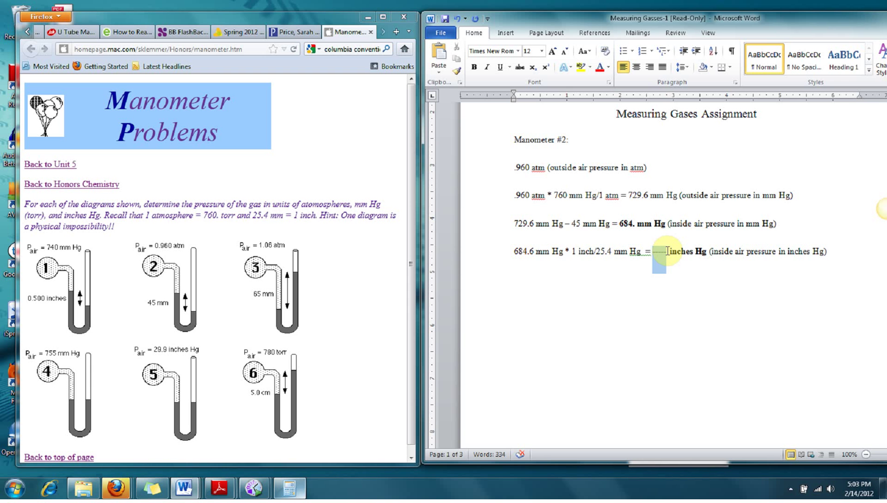
key(ctrl+b)
text(26.9)
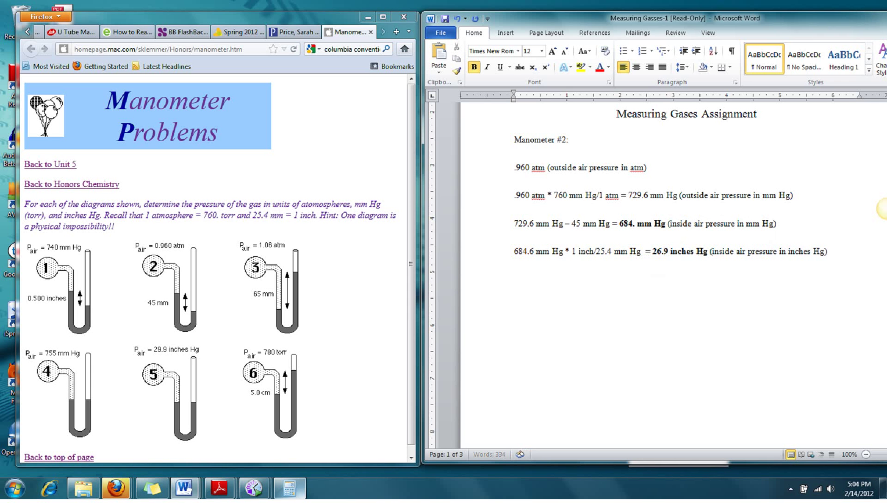
text(5)
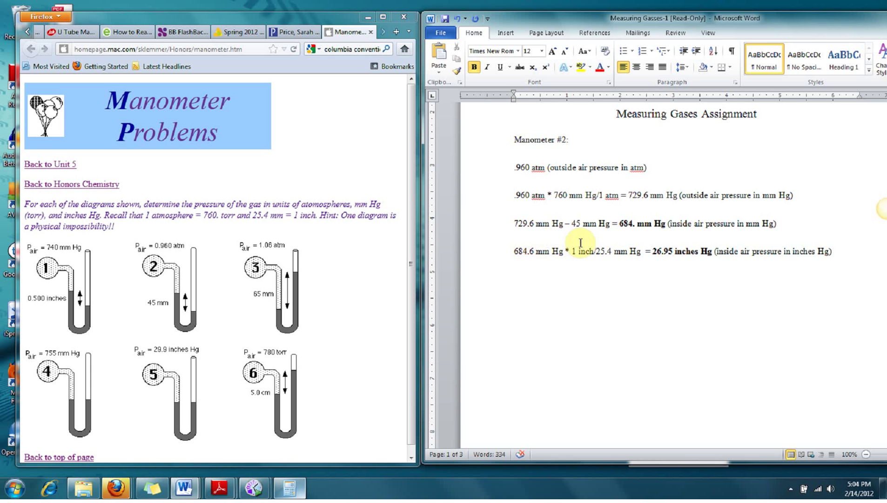
Complete the third line's value as 684.6 and start a new line below the inches Hg line.
click(634, 225)
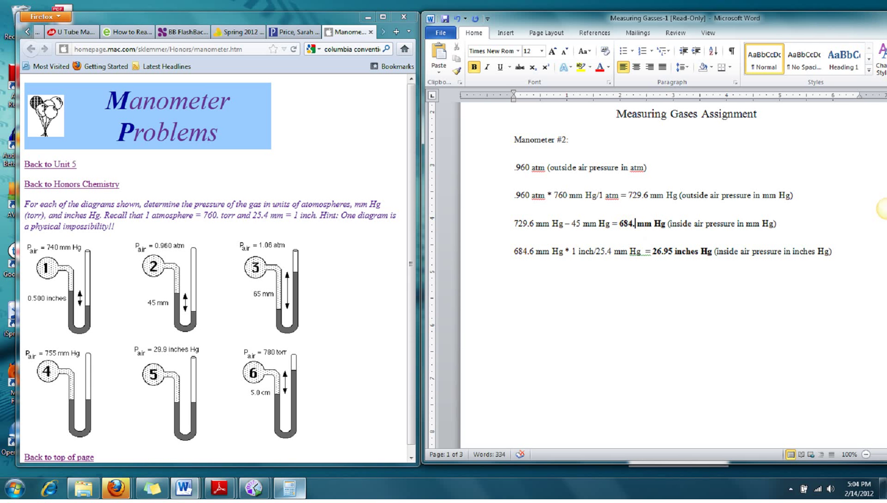
text(6)
click(833, 253)
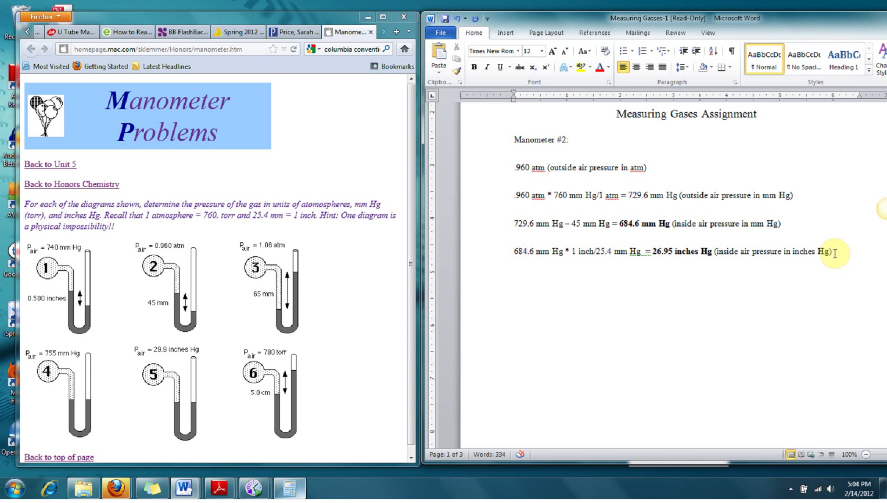
key(Return)
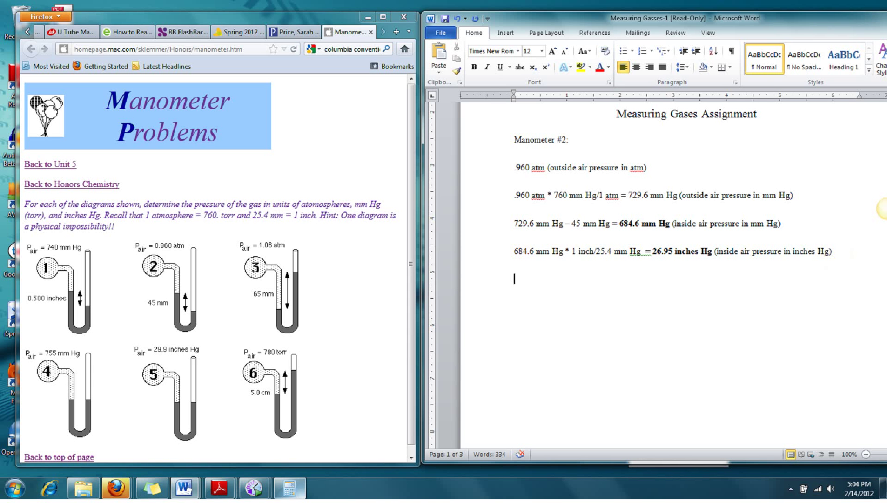
Type '684.6 mm Hg * 1 atm/ 760 mm Hg =' on the new line.
click(475, 67)
text(2)
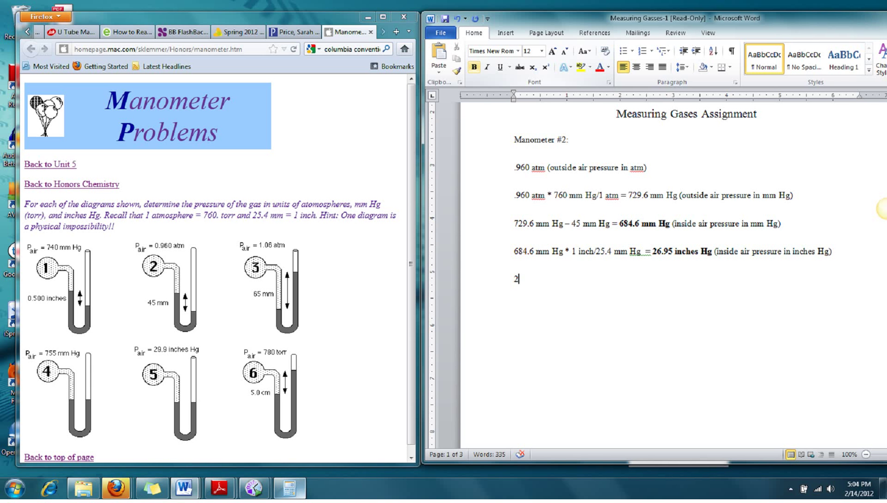
key(BackSpace)
text(684.6 mm h)
key(BackSpace)
text(Hg)
text(* 1 atm)
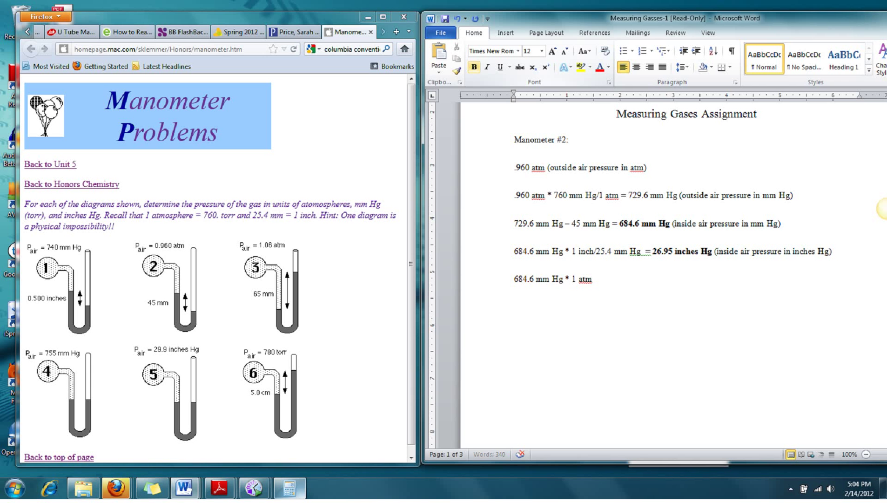
text(  760 mm Hg)
Compute 684.6 / 760 in Calculator.
click(289, 488)
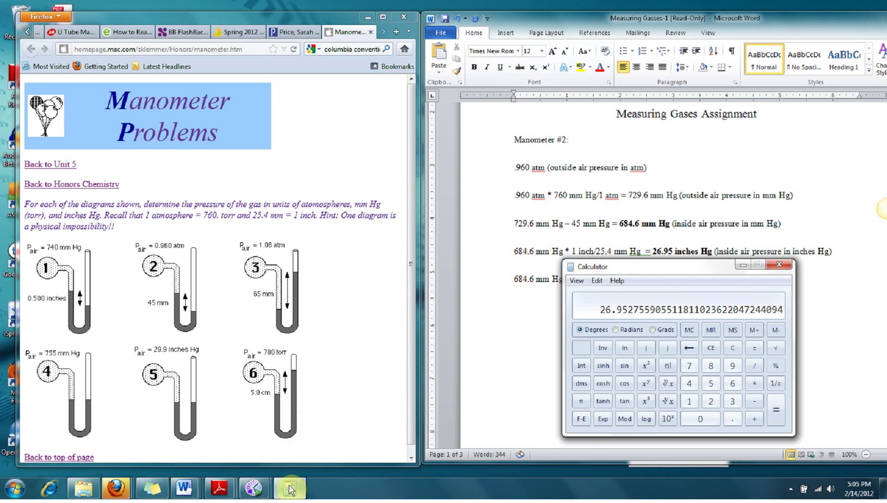
drag(660, 263, 667, 294)
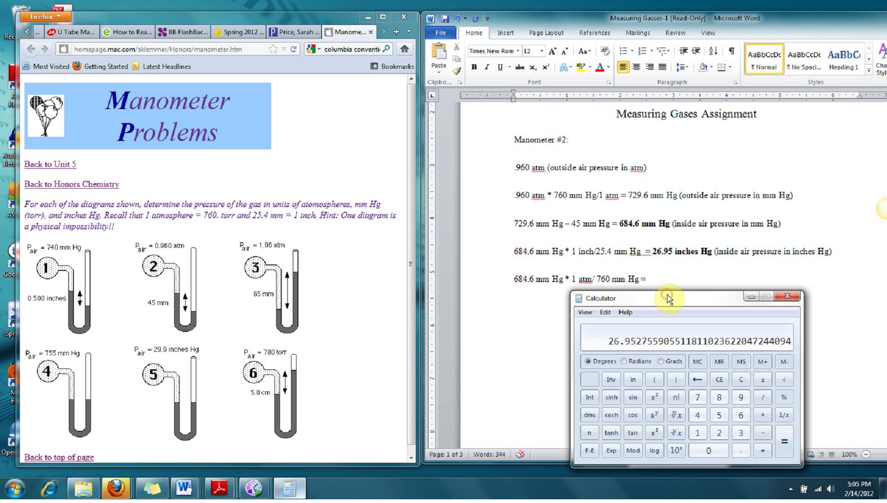
text(684.6 )
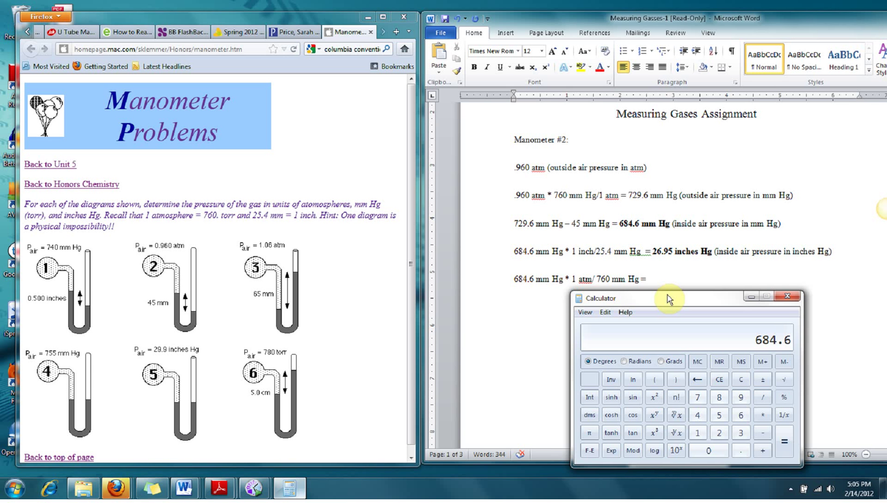
text(/ 760)
key(Return)
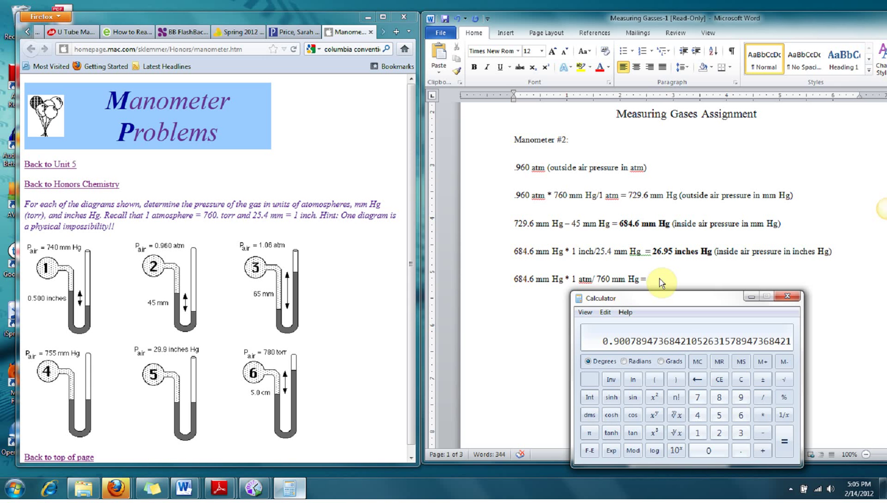
Enter a bold 0.901 atm result and select the '(inside air pressure in inches Hg)' label.
click(662, 283)
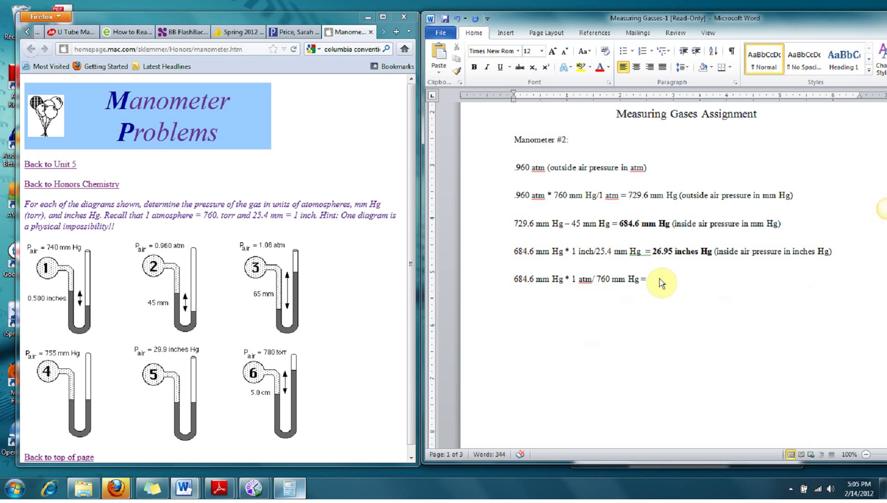
text(0.901 atm)
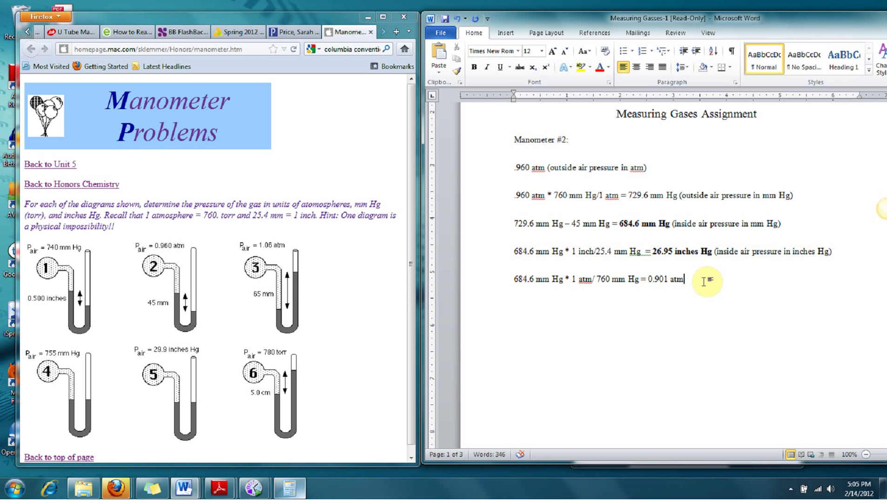
drag(685, 279, 649, 277)
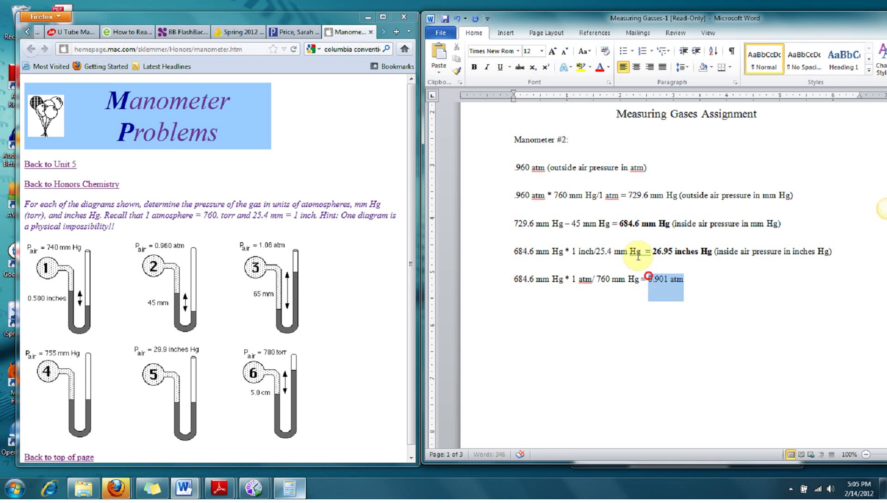
click(474, 66)
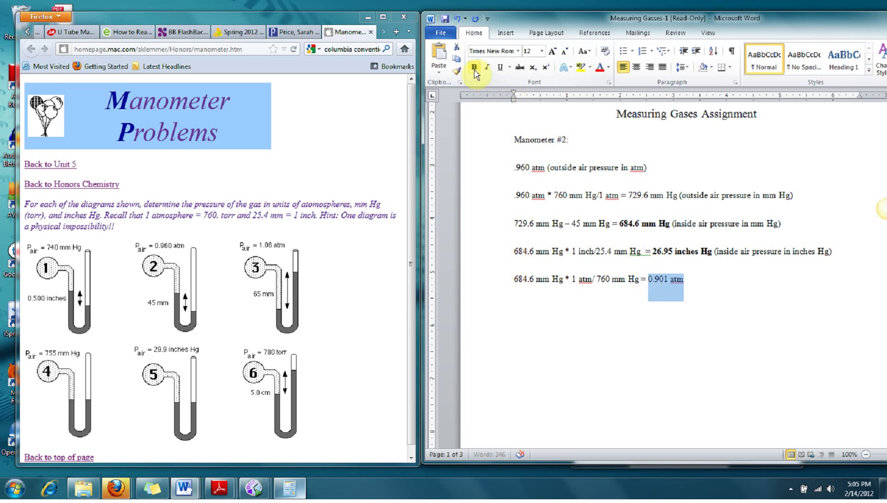
click(694, 281)
drag(715, 251, 843, 257)
key(ctrl+c)
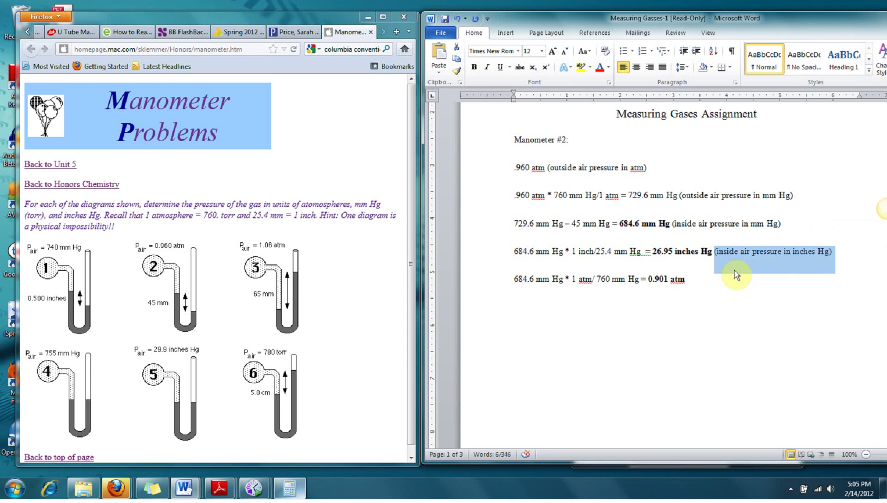
Paste the label after 0.901 atm and change its 'inches Hg' to 'atm'.
click(693, 279)
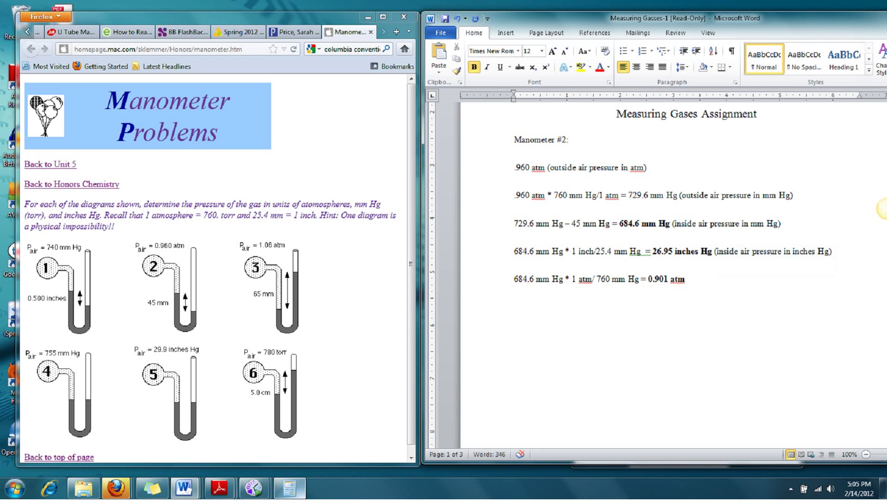
key(ctrl+v)
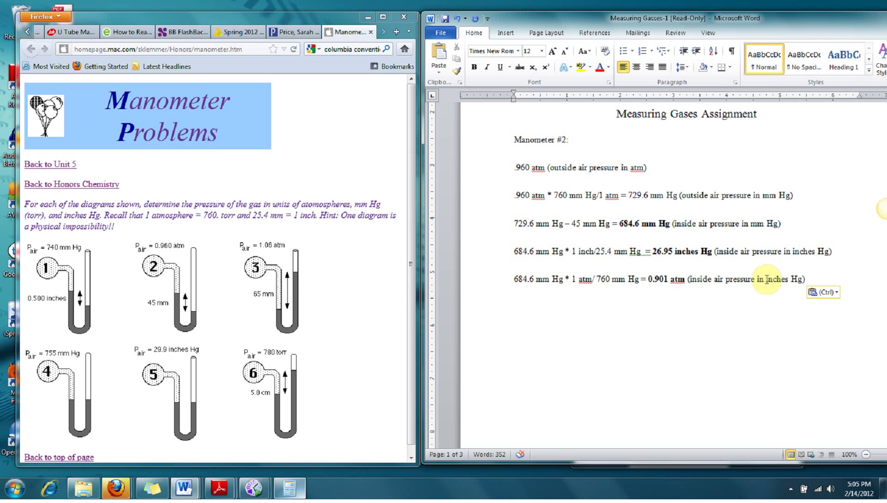
drag(767, 279, 802, 274)
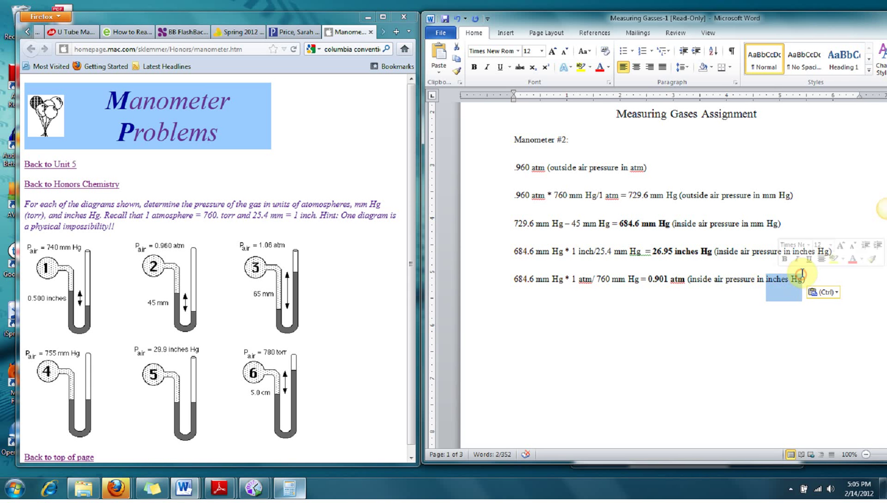
text(atm)
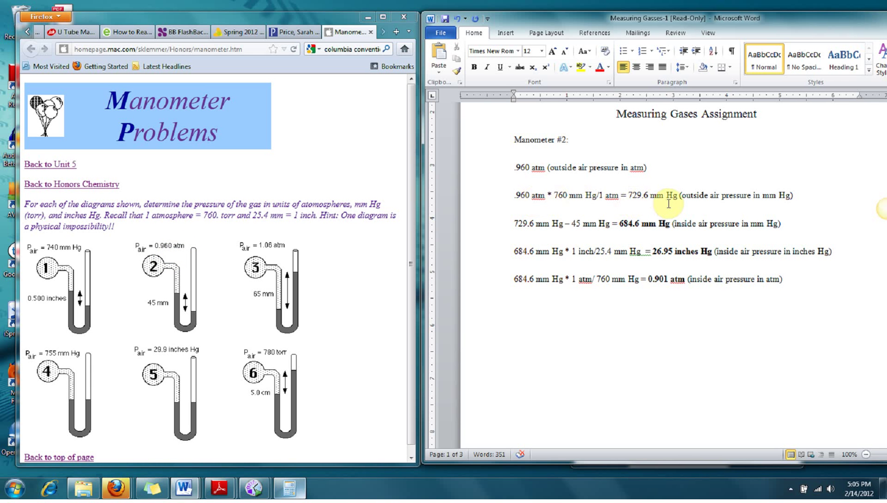
drag(554, 194, 624, 192)
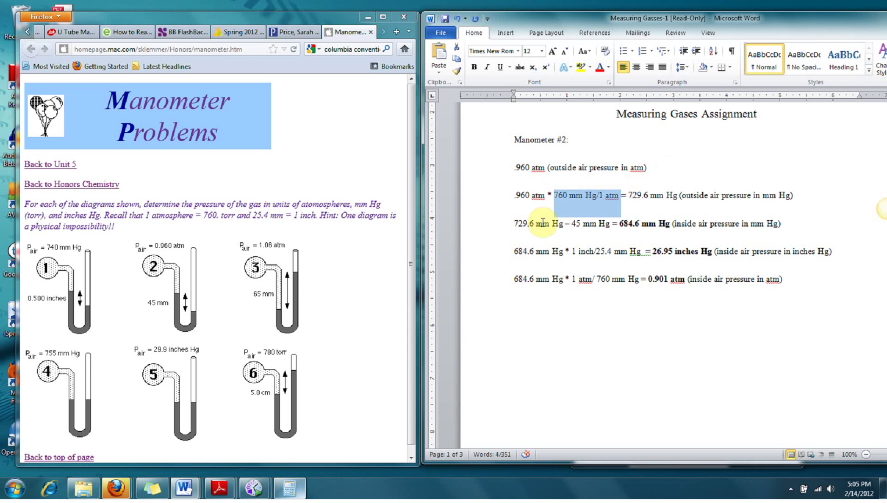
click(571, 227)
drag(572, 228, 613, 227)
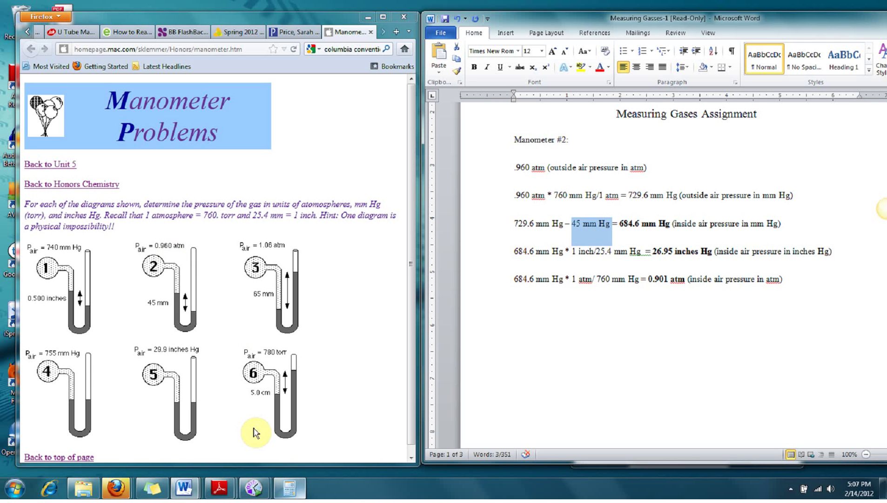
click(554, 195)
shift+click(619, 194)
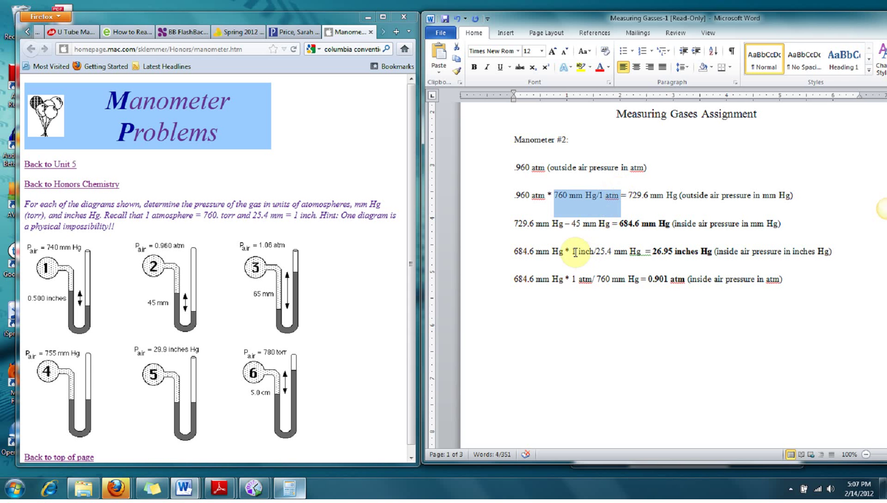
drag(572, 250, 645, 251)
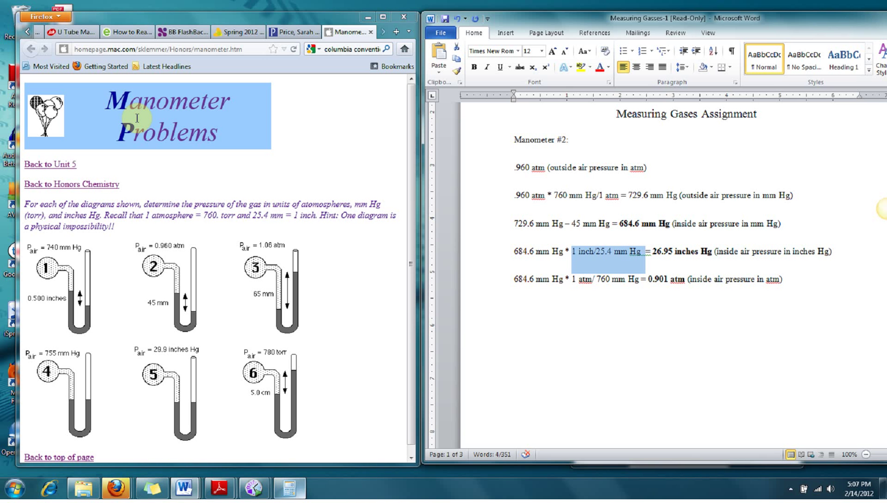
click(791, 489)
right_click(773, 431)
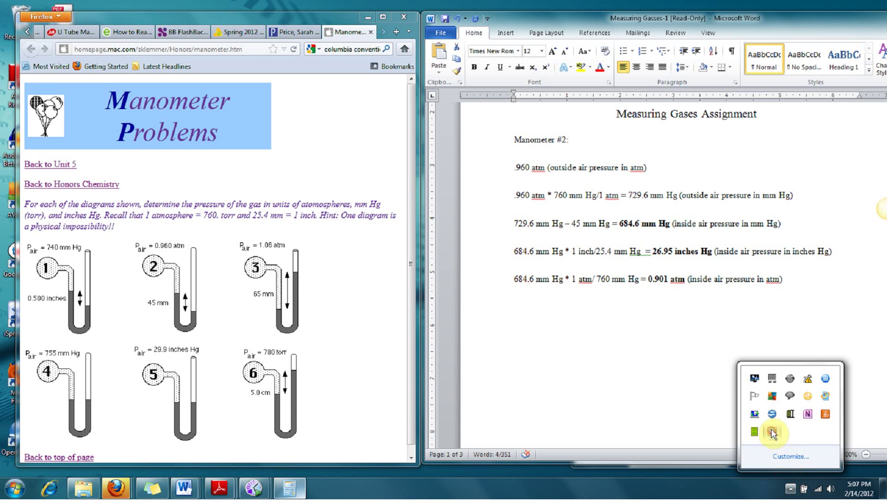